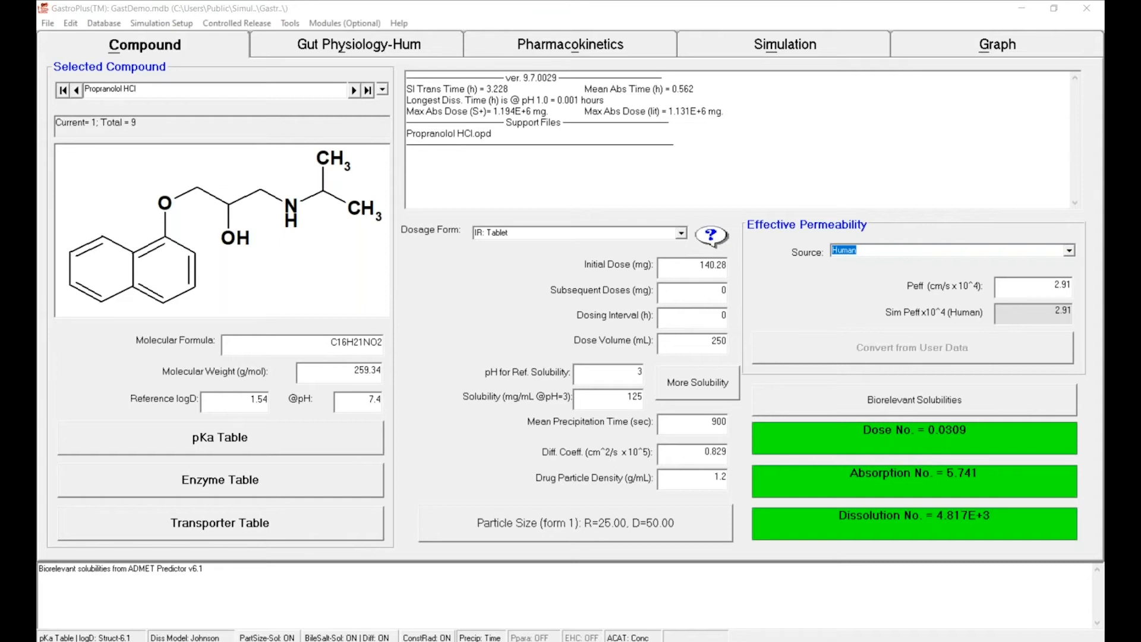
- Create a new drug database named MIdazolam in the GP_Tutorial_Phase1 folder on the Desktop
left_click(70, 22)
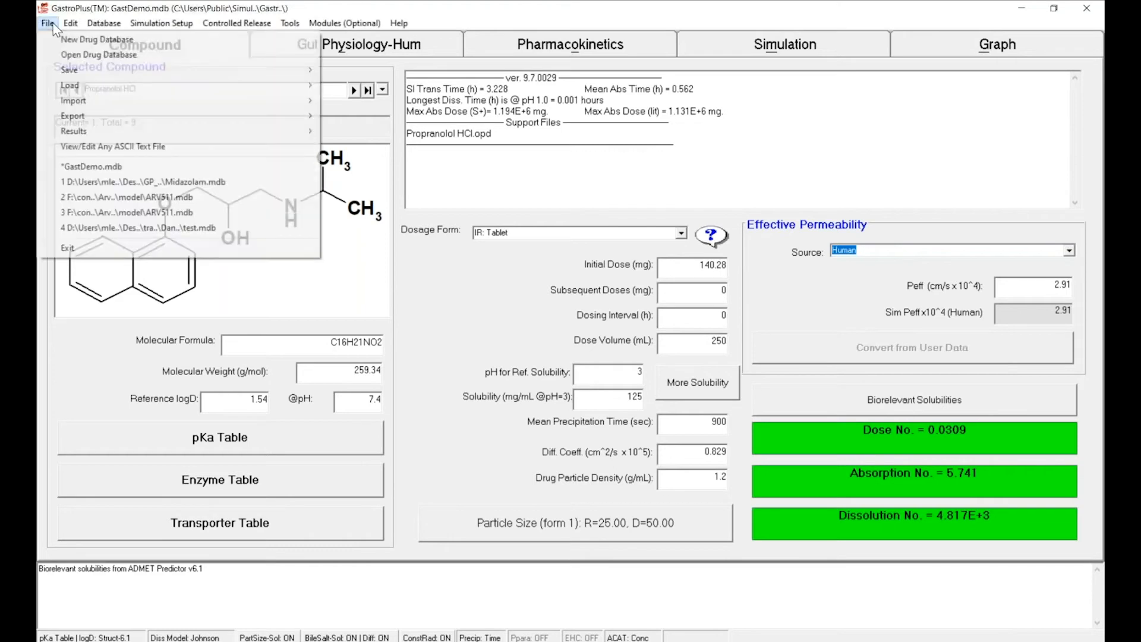
mouse_move(48, 24)
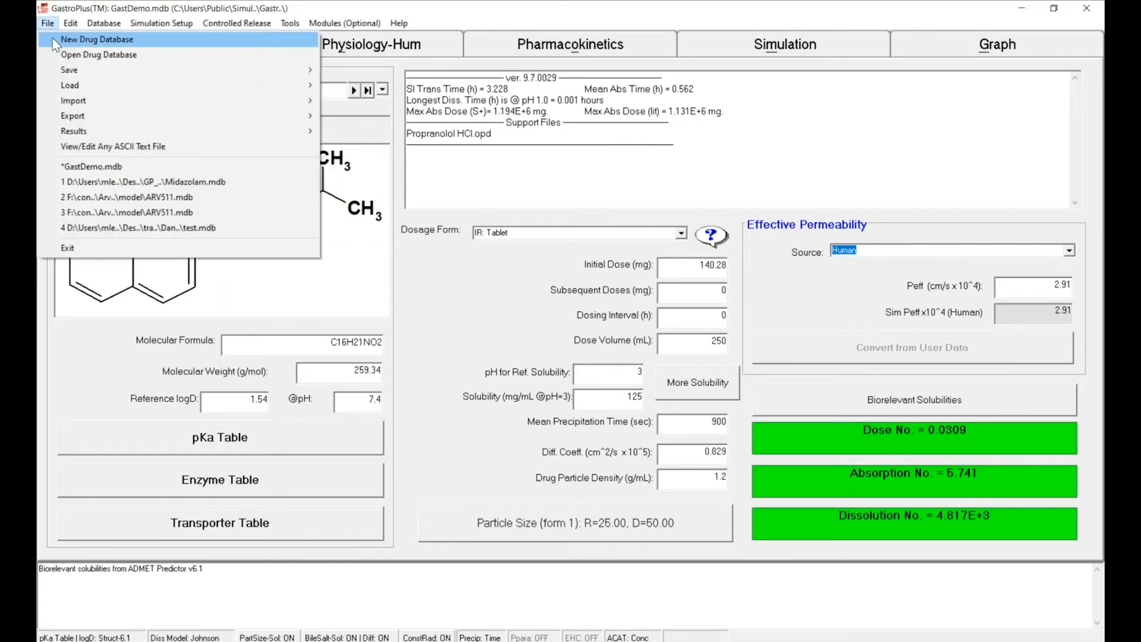
left_click(94, 40)
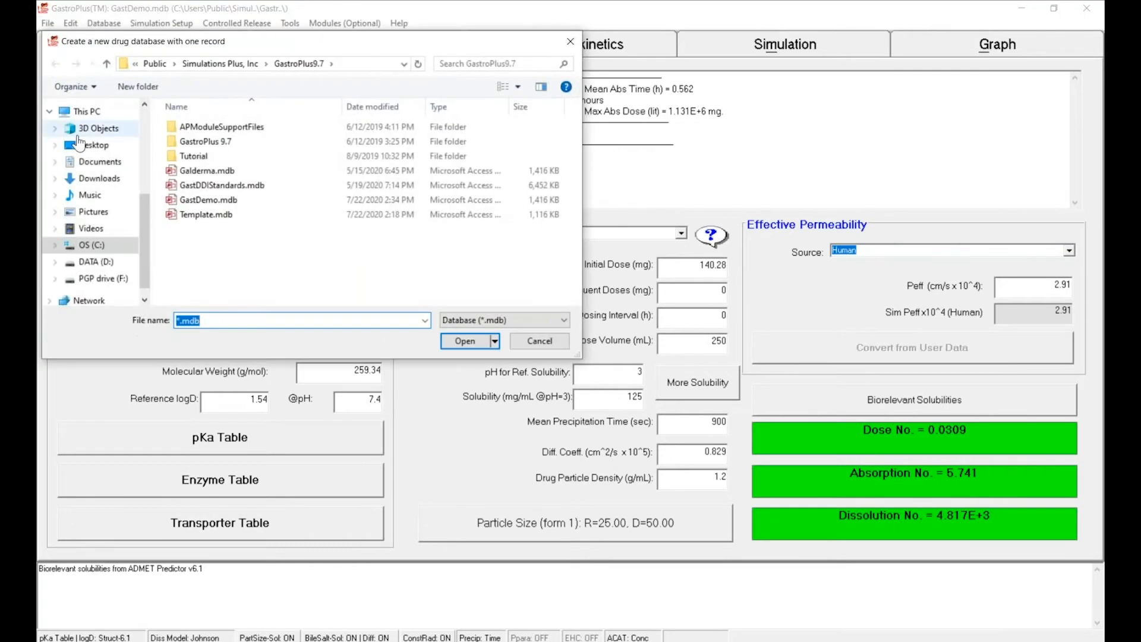
left_click(88, 151)
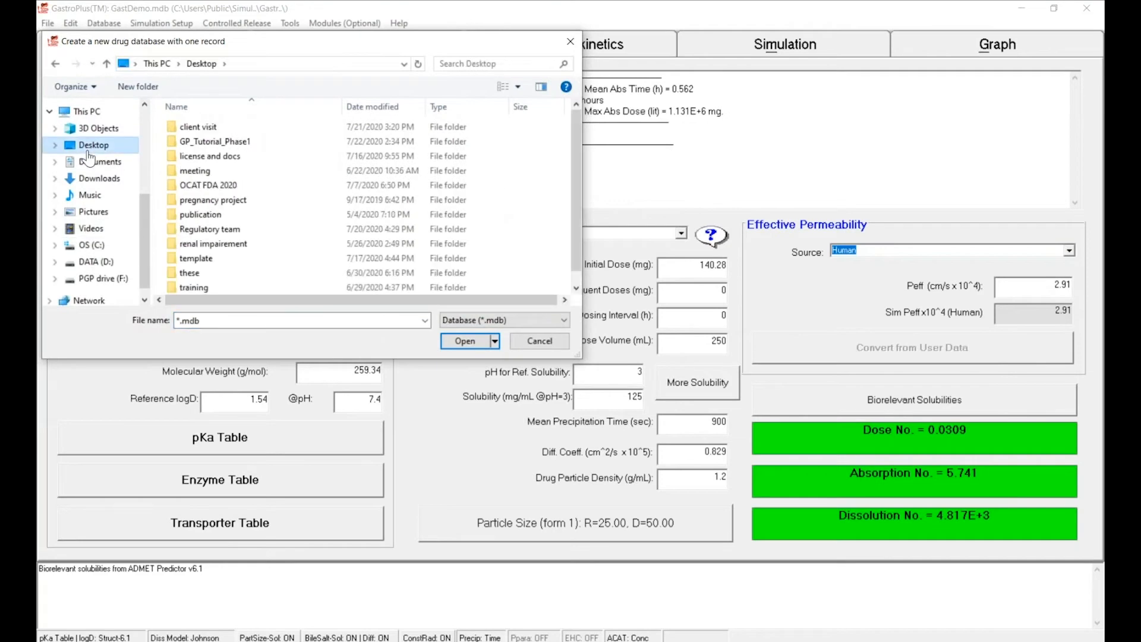
double_click(206, 143)
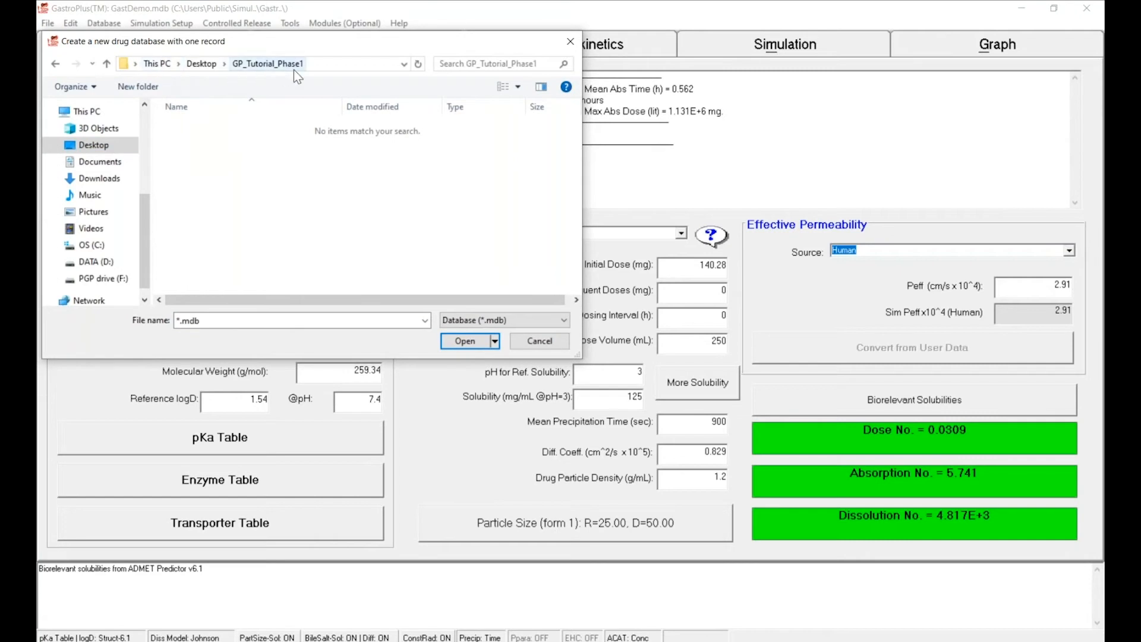
double_click(205, 321)
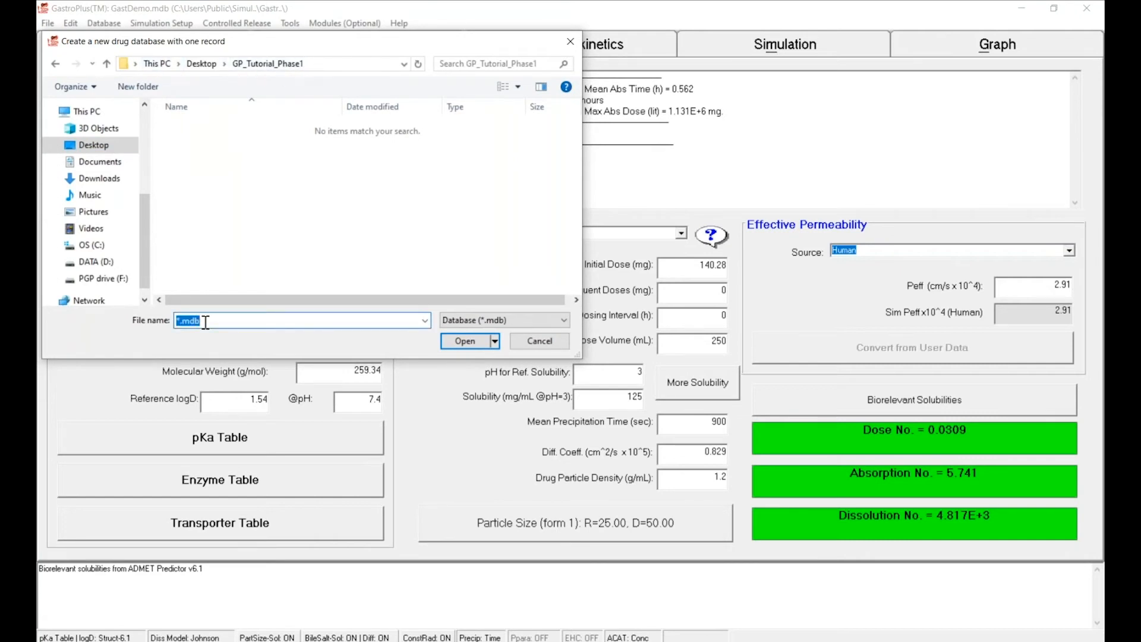
type("MIdazolam")
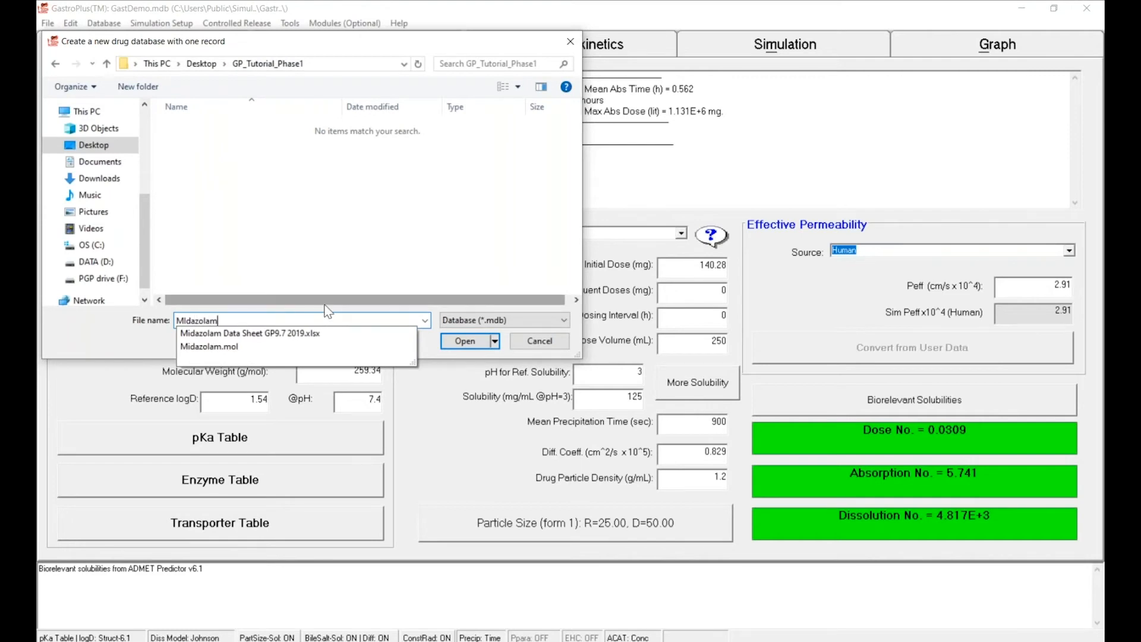
left_click(450, 342)
left_click(449, 342)
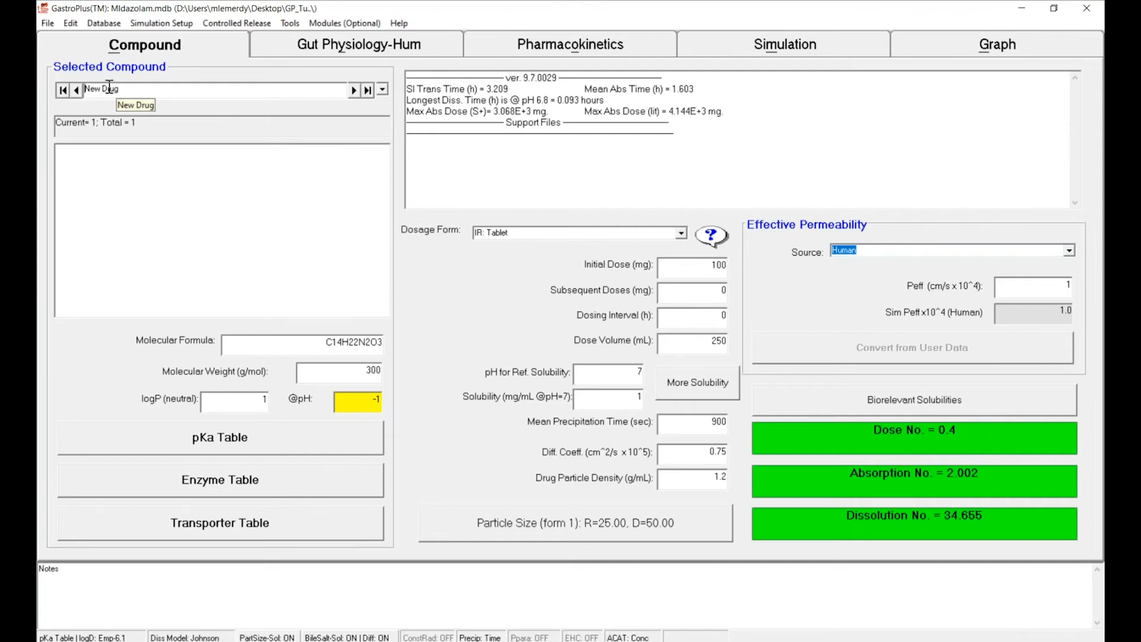
- Import the 2D structure file Midazolam.mol into the new database
left_click(48, 23)
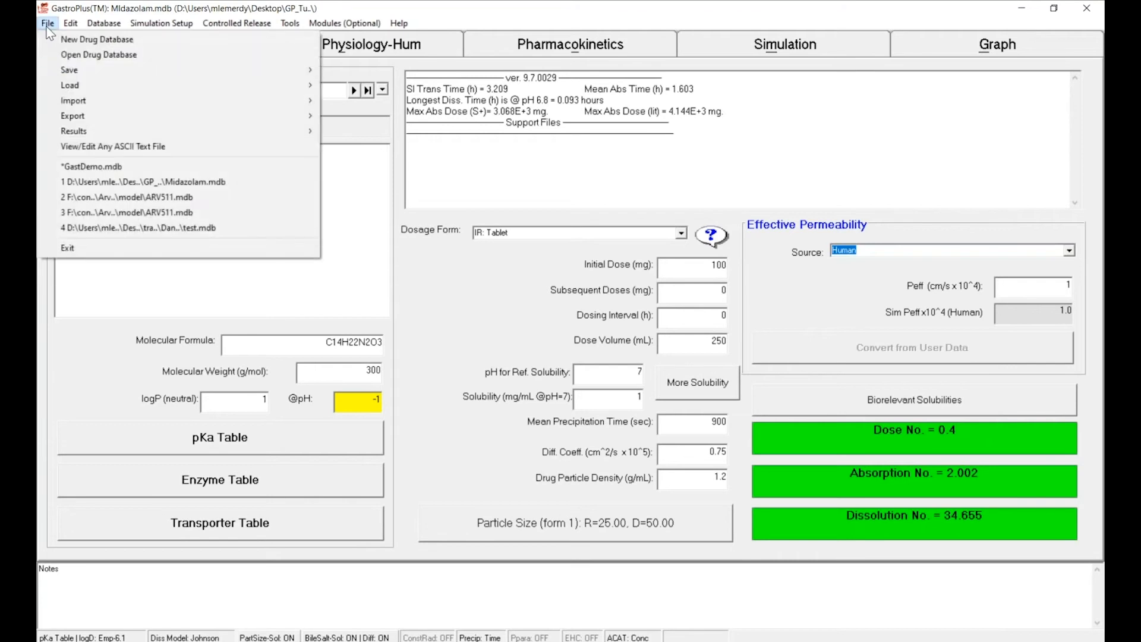
mouse_move(58, 97)
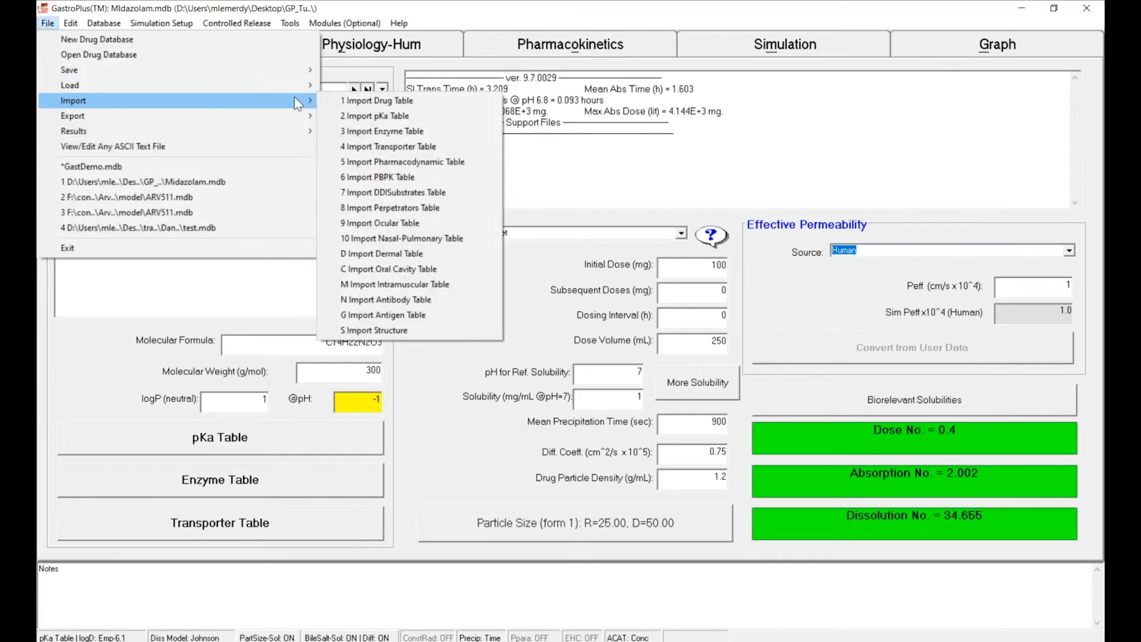
left_click(451, 334)
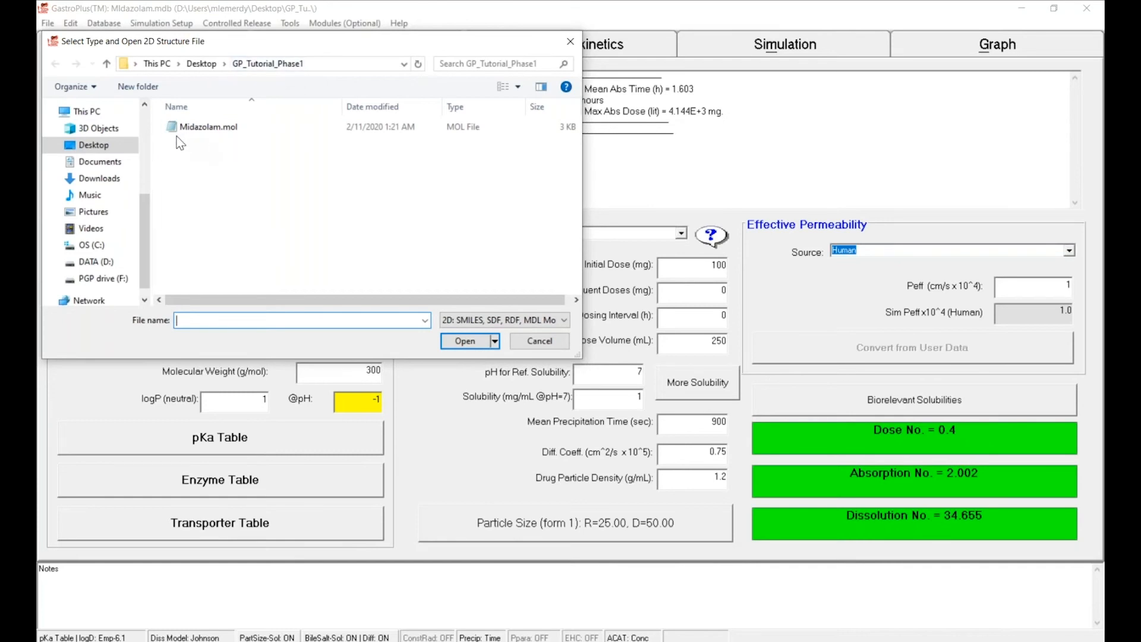
left_click(206, 128)
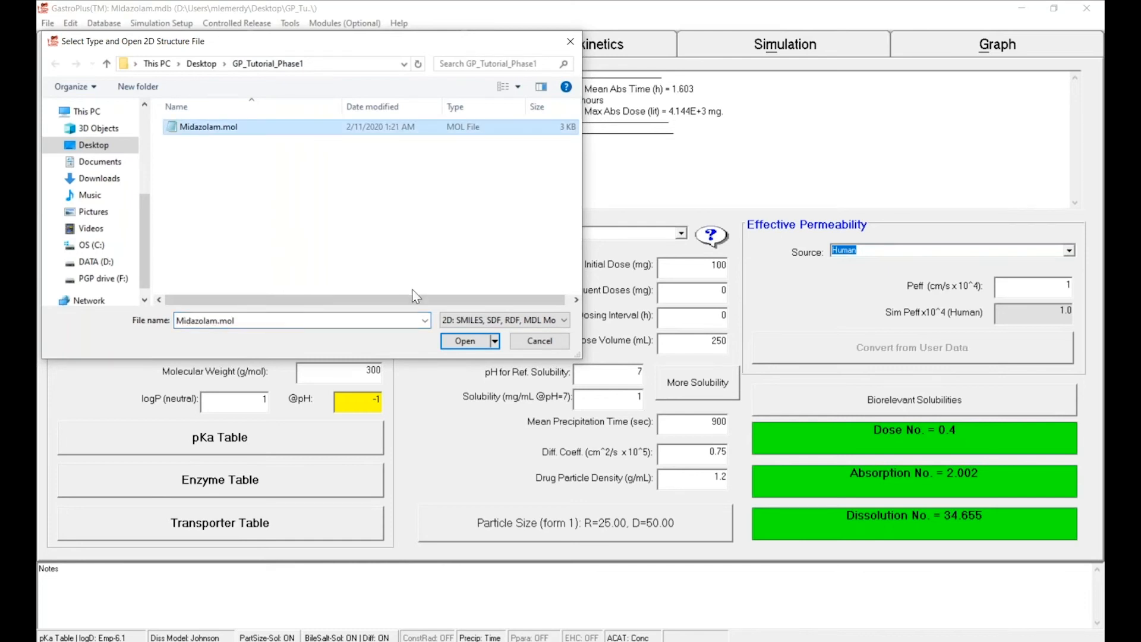
left_click(448, 343)
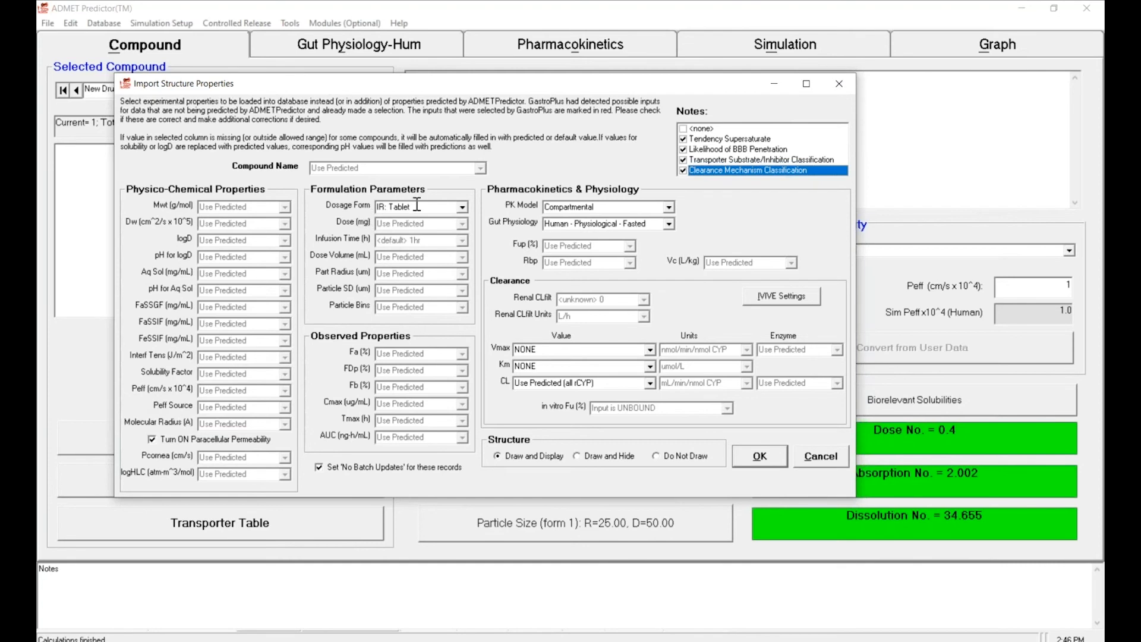
- Set the dosage form to IV: Bolus in the structure import properties and accept the import
left_click(464, 207)
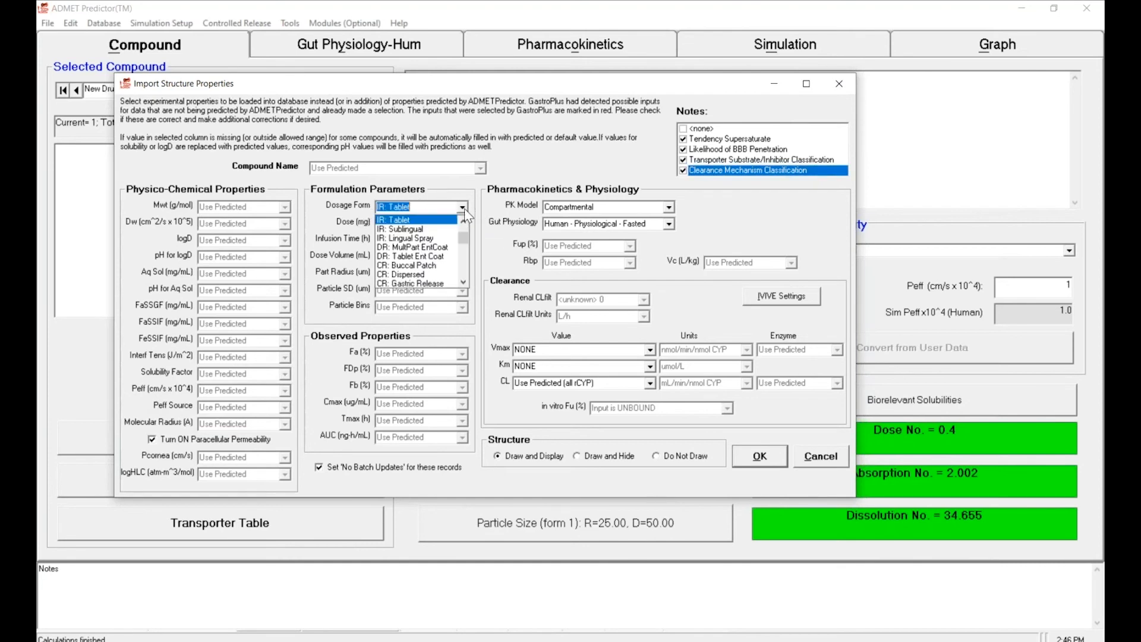
left_click(466, 221)
left_click(466, 221)
left_click(466, 221)
left_click(466, 221)
left_click(466, 221)
left_click(466, 220)
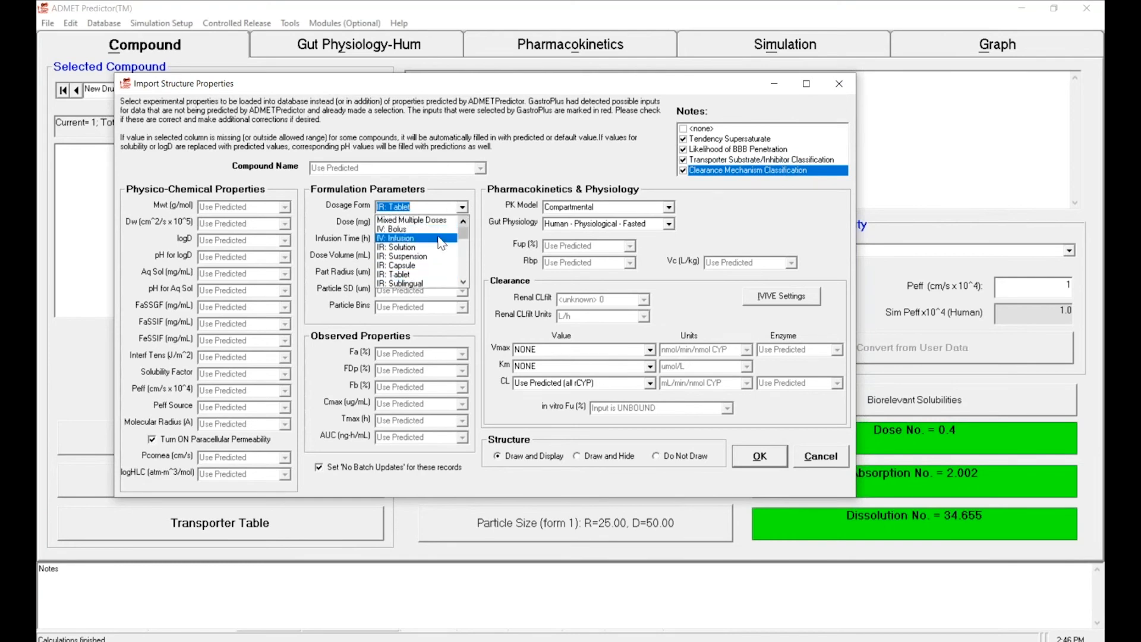
left_click(438, 230)
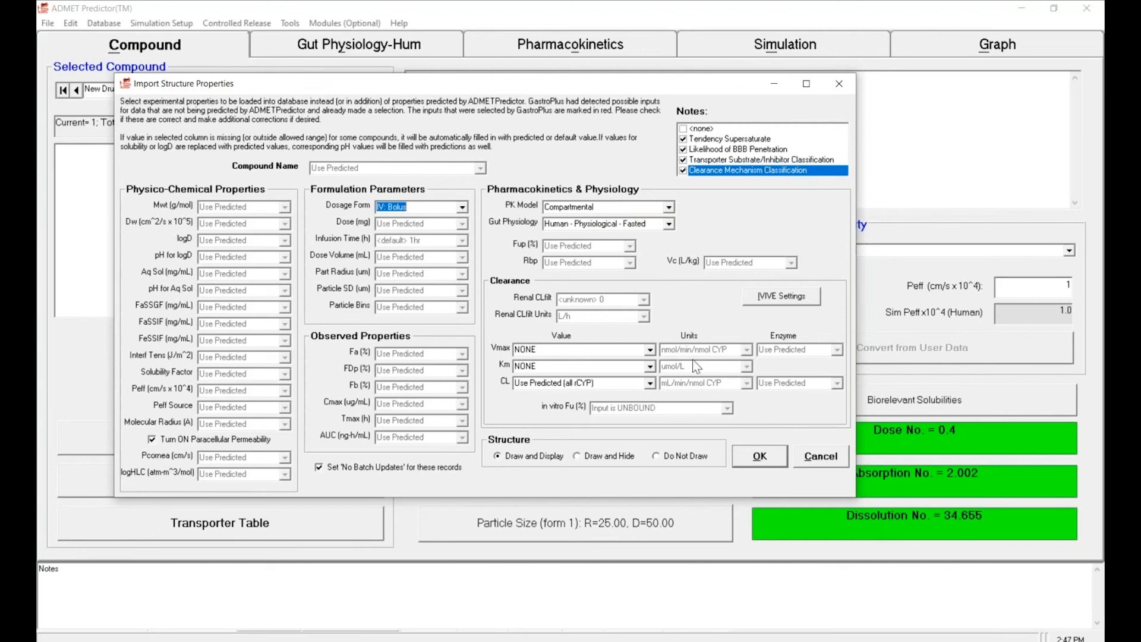
left_click(753, 457)
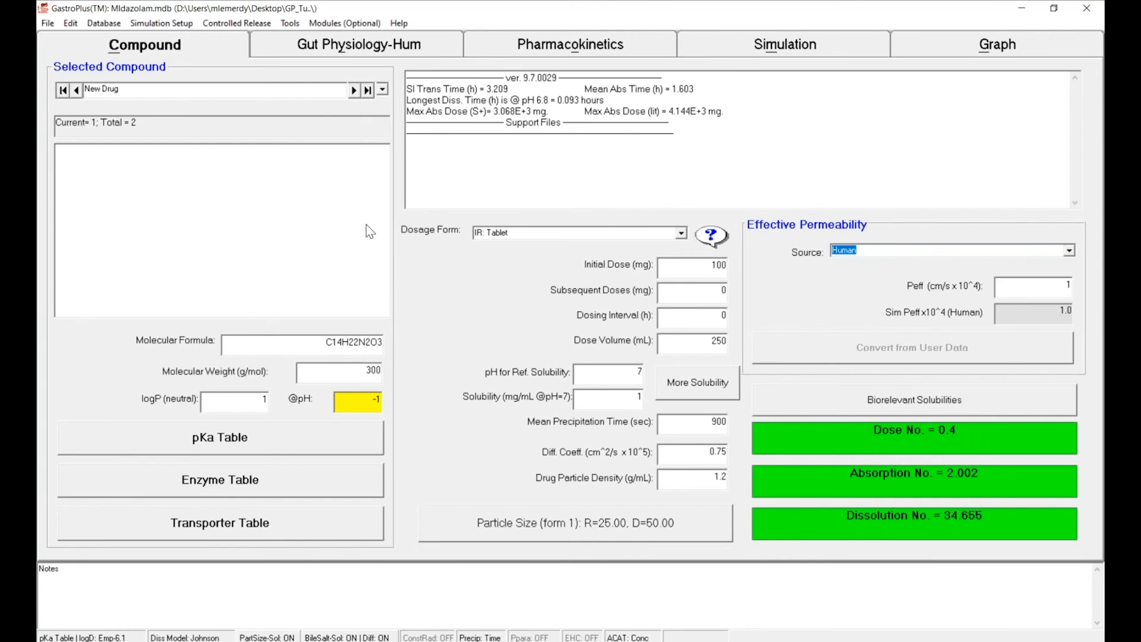
- Delete the placeholder New Drug record, including all records with that name in all tables
left_click(382, 89)
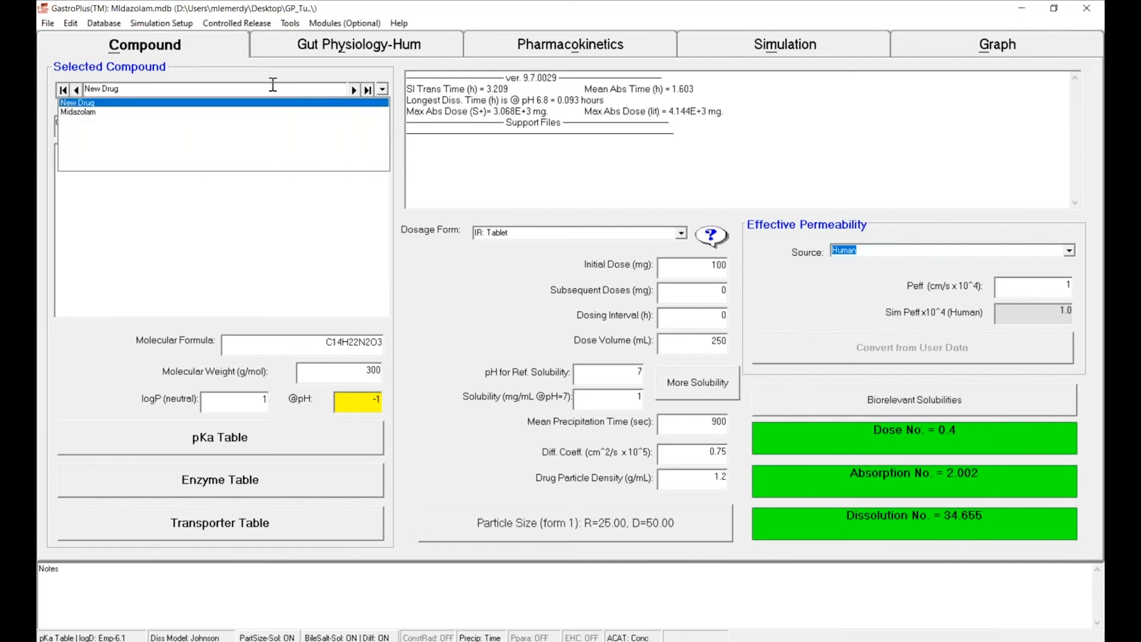
left_click(241, 74)
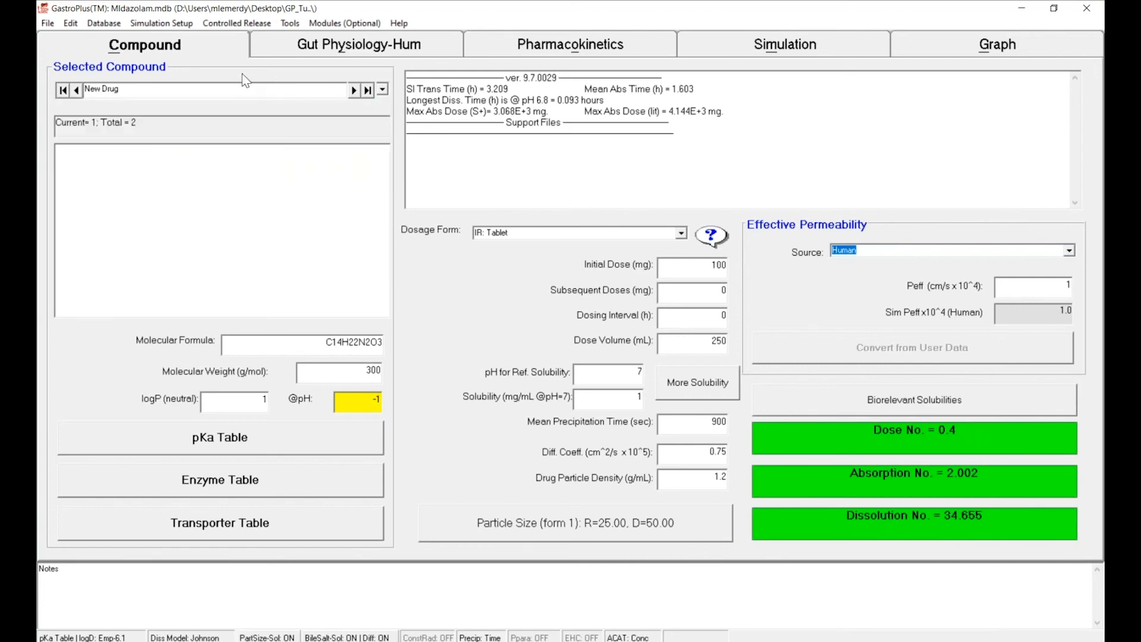
left_click(117, 26)
mouse_move(152, 24)
mouse_move(105, 23)
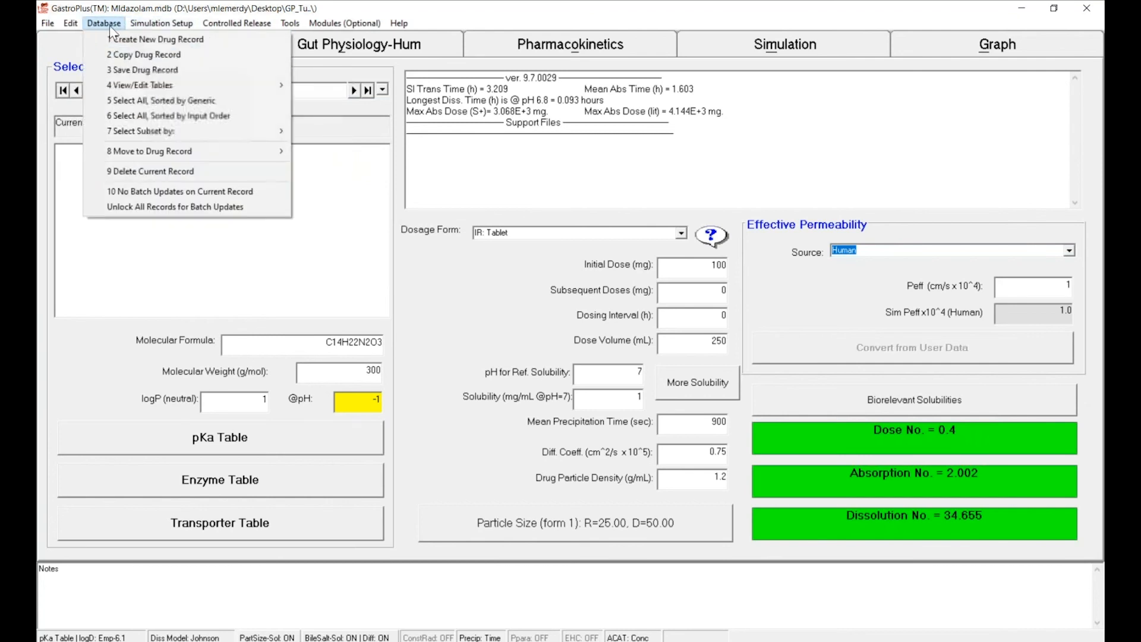
left_click(243, 172)
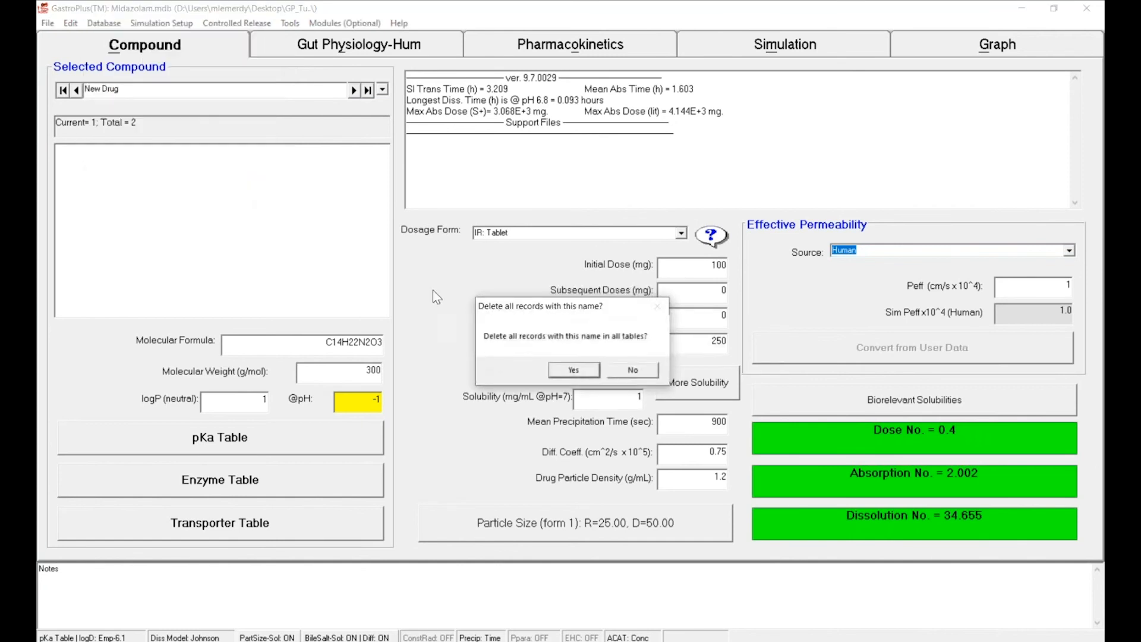
left_click(572, 370)
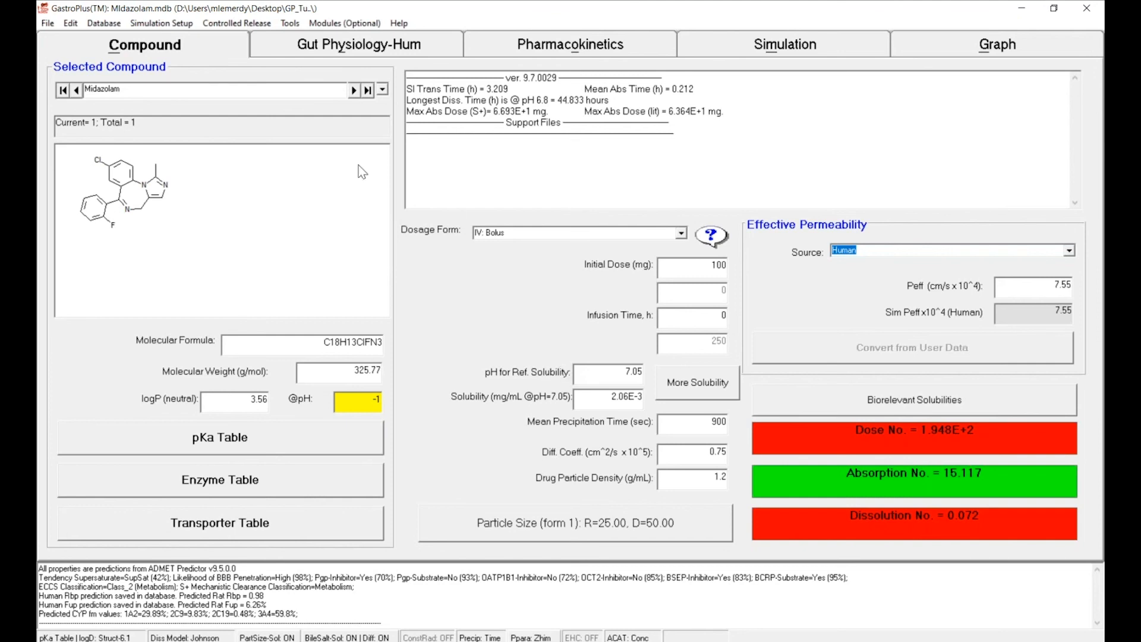
- Rename the Midazolam compound to Midazolam ADMET9.5, including all records in all tables and all support files
left_click(182, 89)
type("ADMET9.5")
left_click(670, 269)
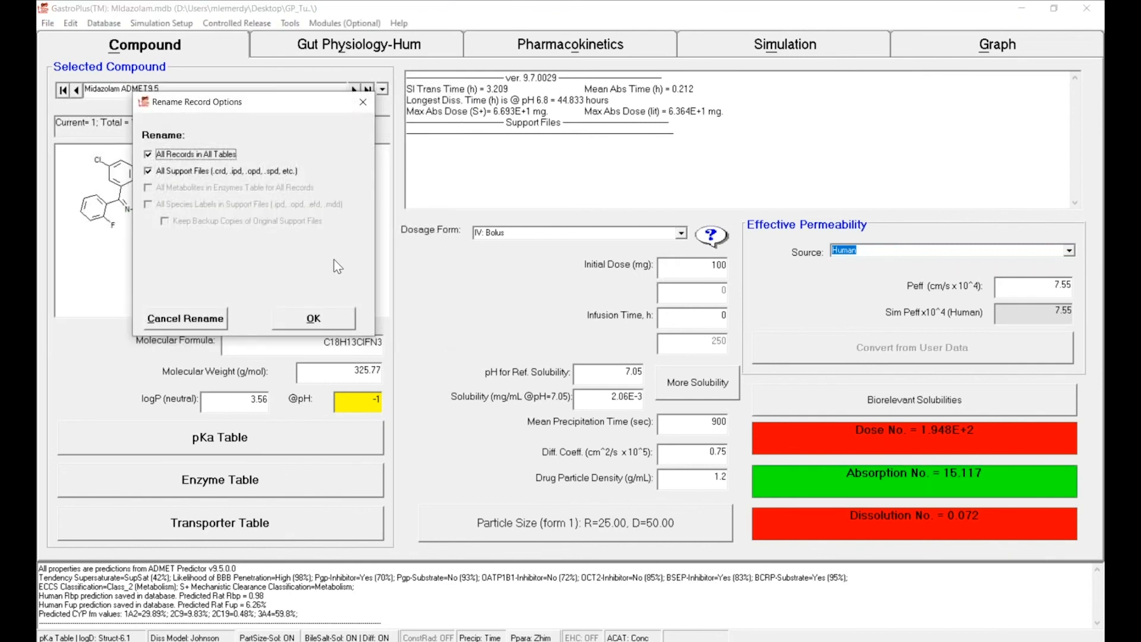
left_click(313, 319)
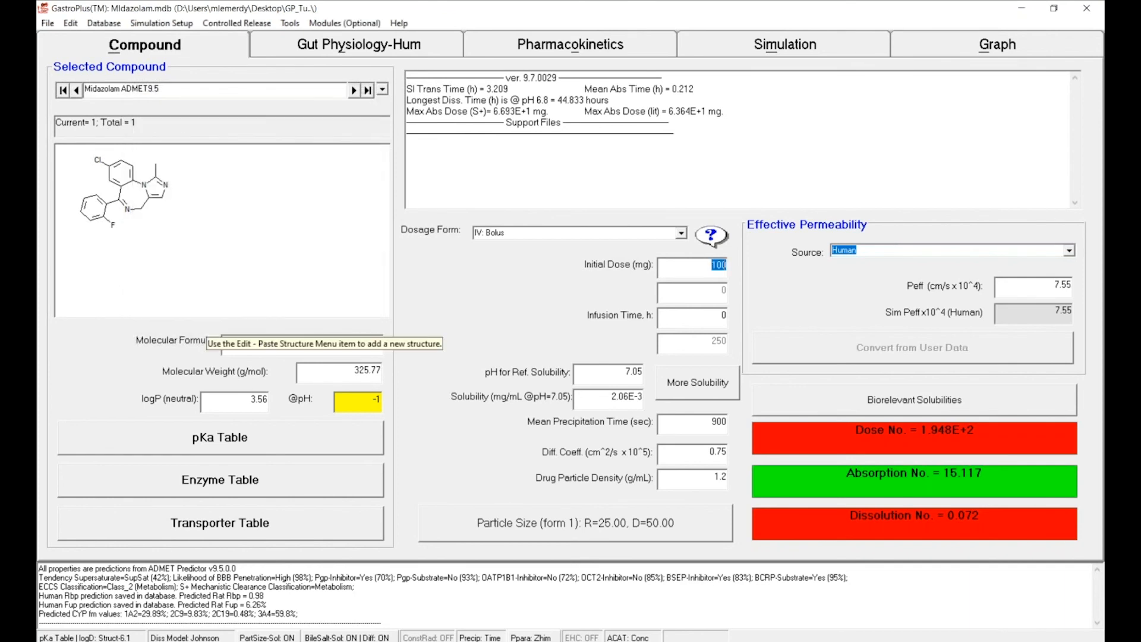